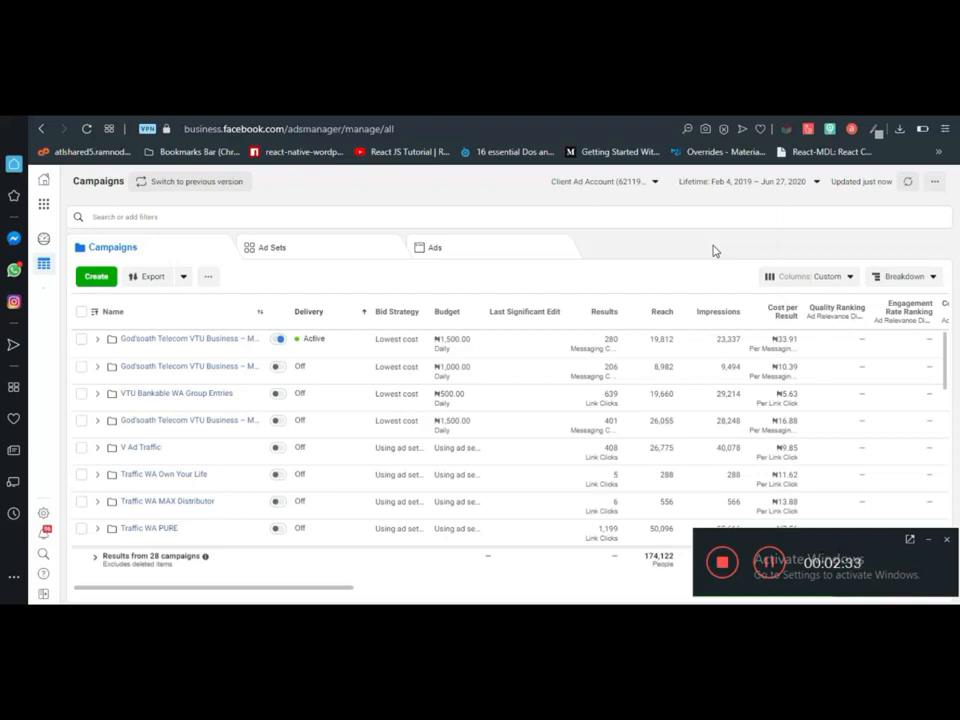
Open the ad account's Audiences page and start a custom audience with Facebook Page as its source.
{"action": "left_click", "coordinate": [928, 540]}
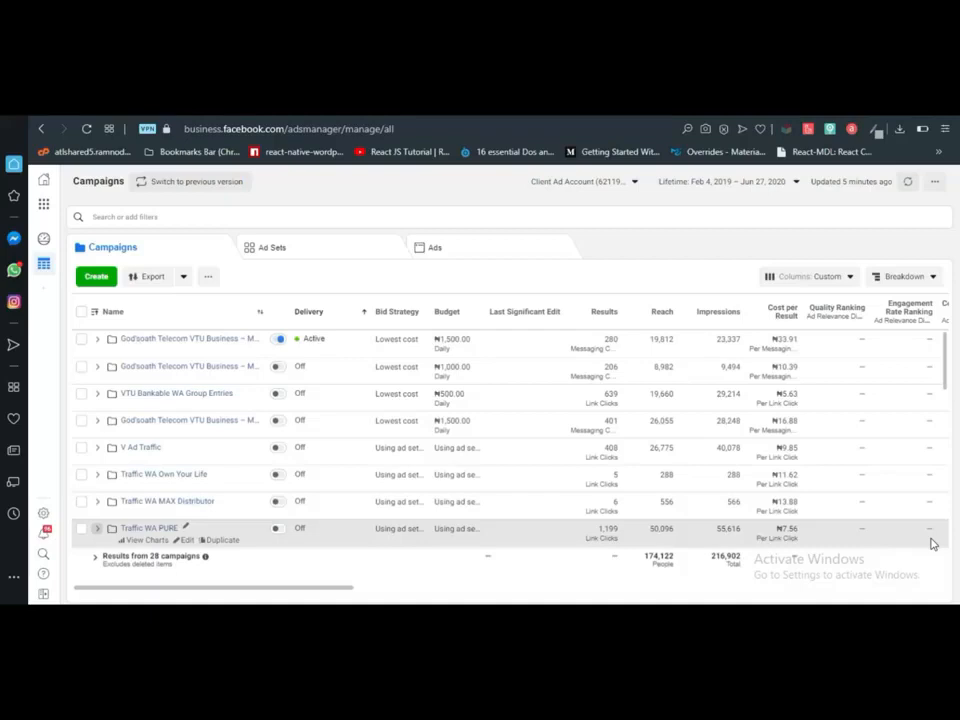
{"action": "left_click", "coordinate": [44, 207]}
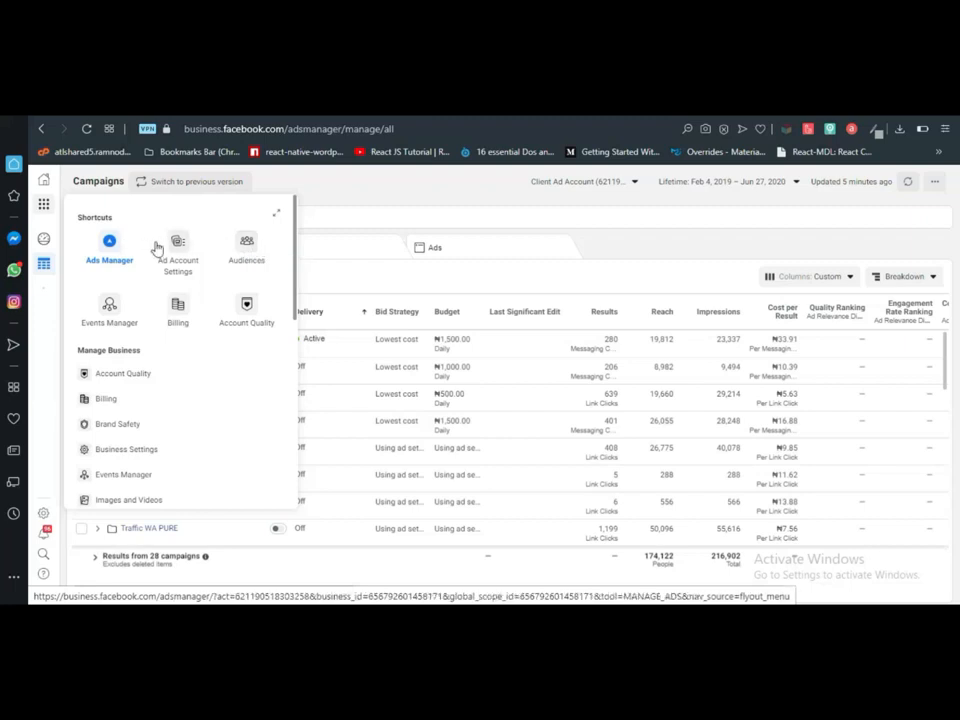
{"action": "left_click", "coordinate": [247, 246]}
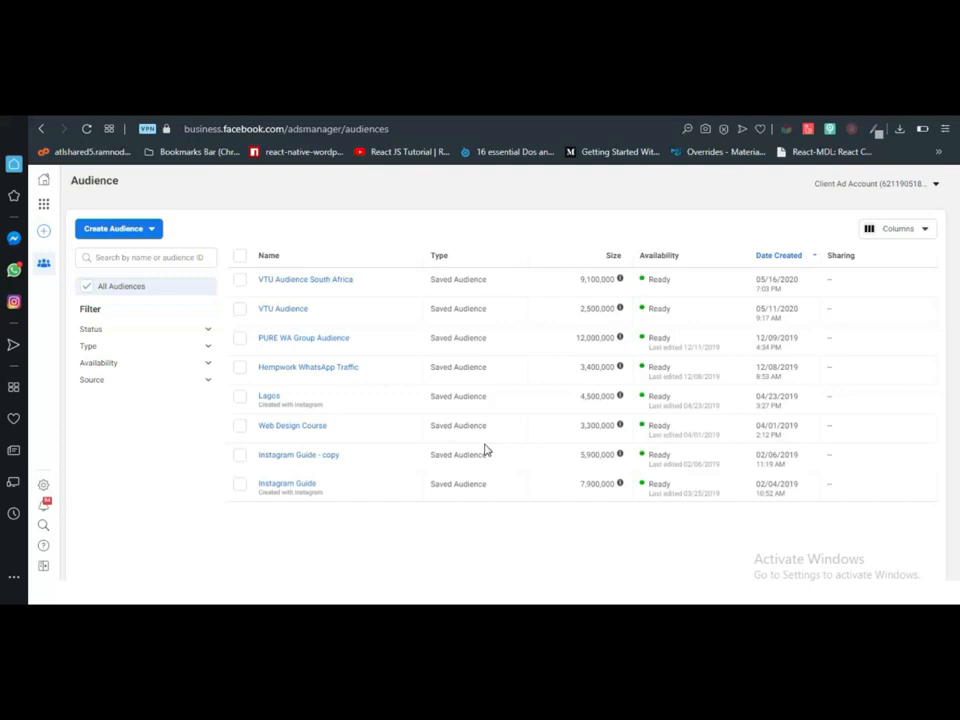
{"action": "left_click", "coordinate": [153, 229]}
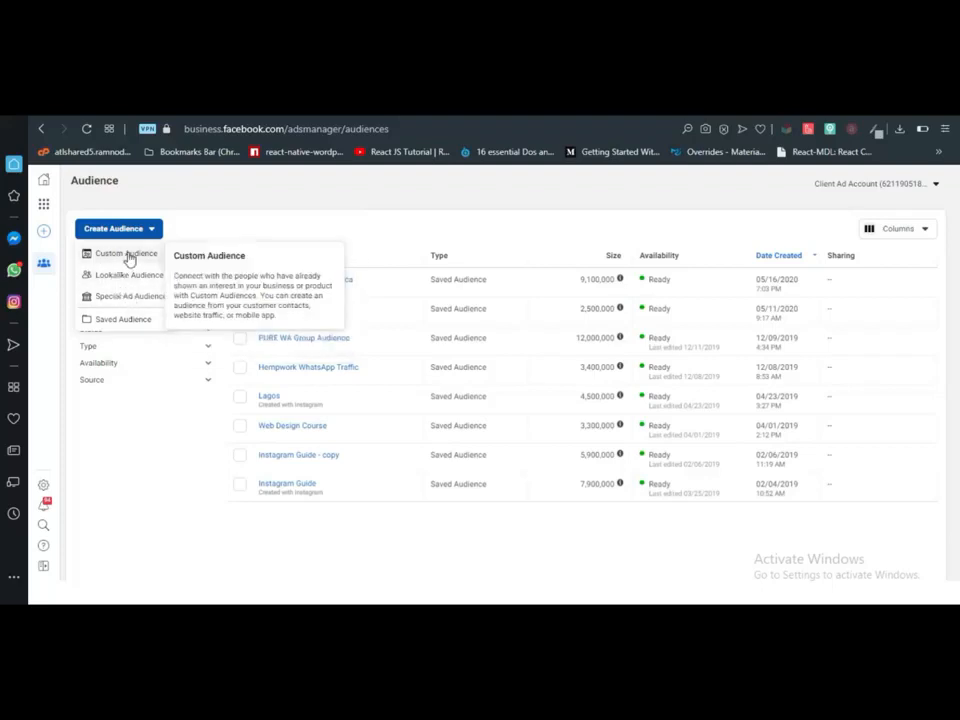
{"action": "left_click", "coordinate": [128, 258]}
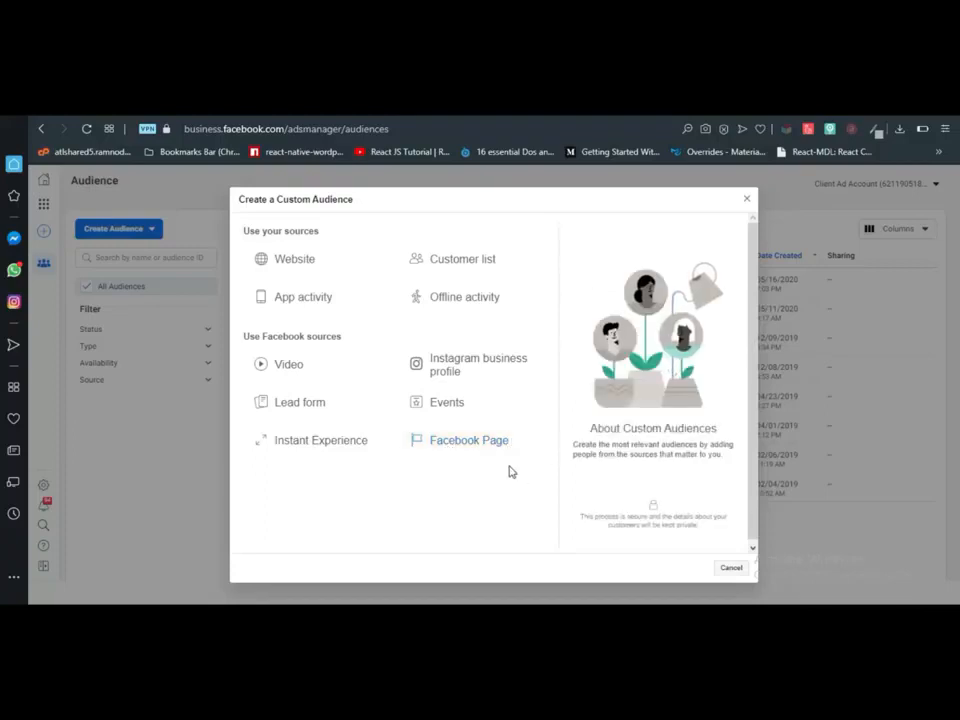
{"action": "left_click", "coordinate": [484, 447]}
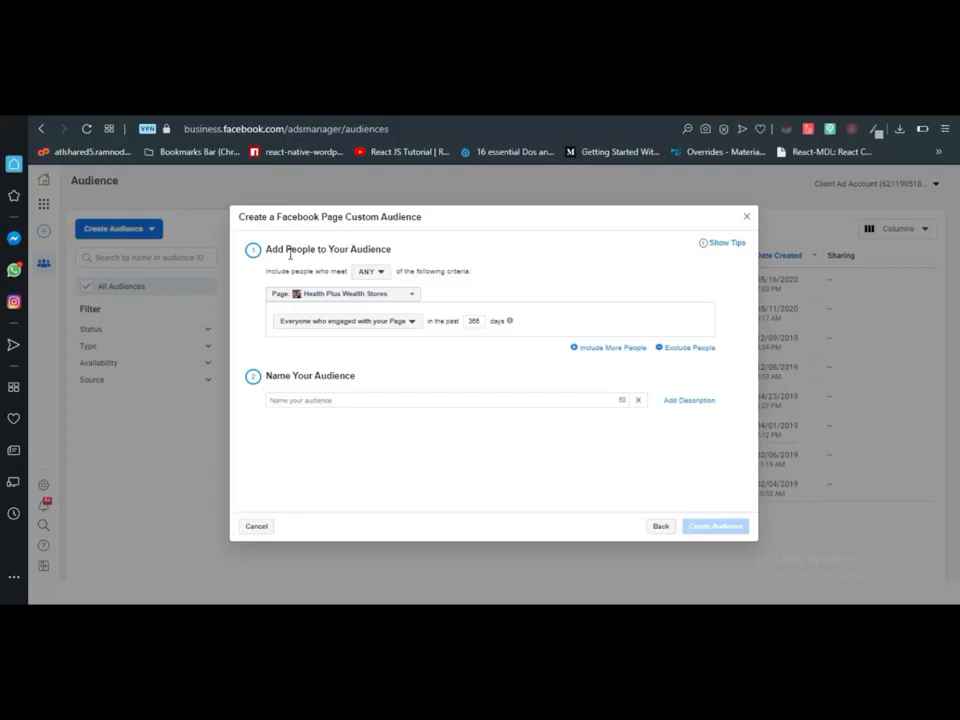
Choose the Page bearing a person's name in the Narv Digital group as the audience's source Page.
{"action": "left_click", "coordinate": [371, 280]}
{"action": "left_click", "coordinate": [376, 291]}
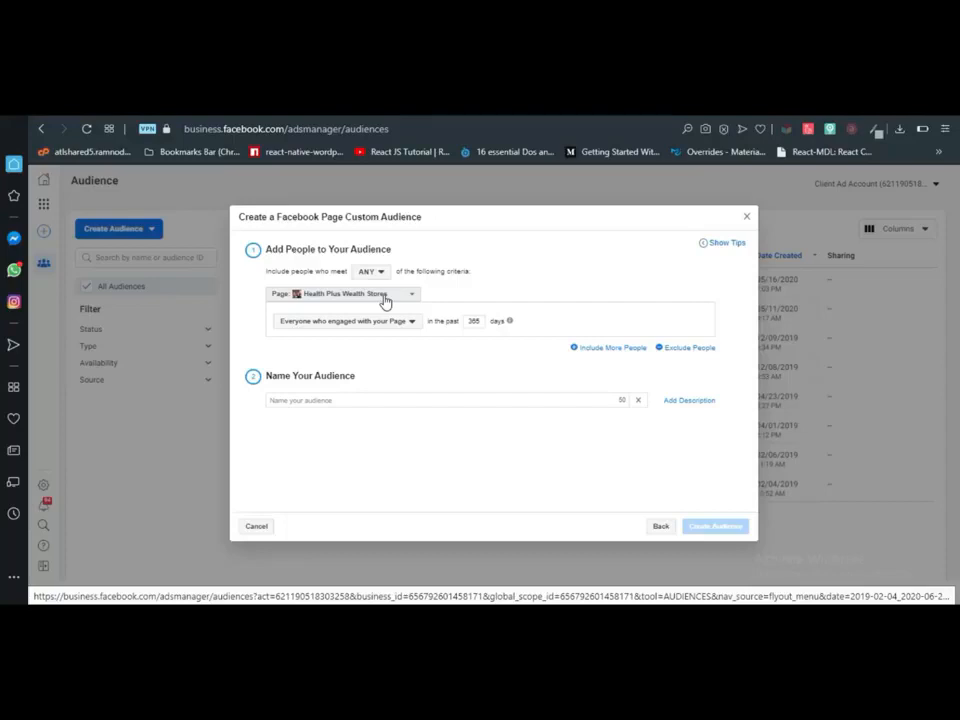
{"action": "left_click", "coordinate": [385, 298]}
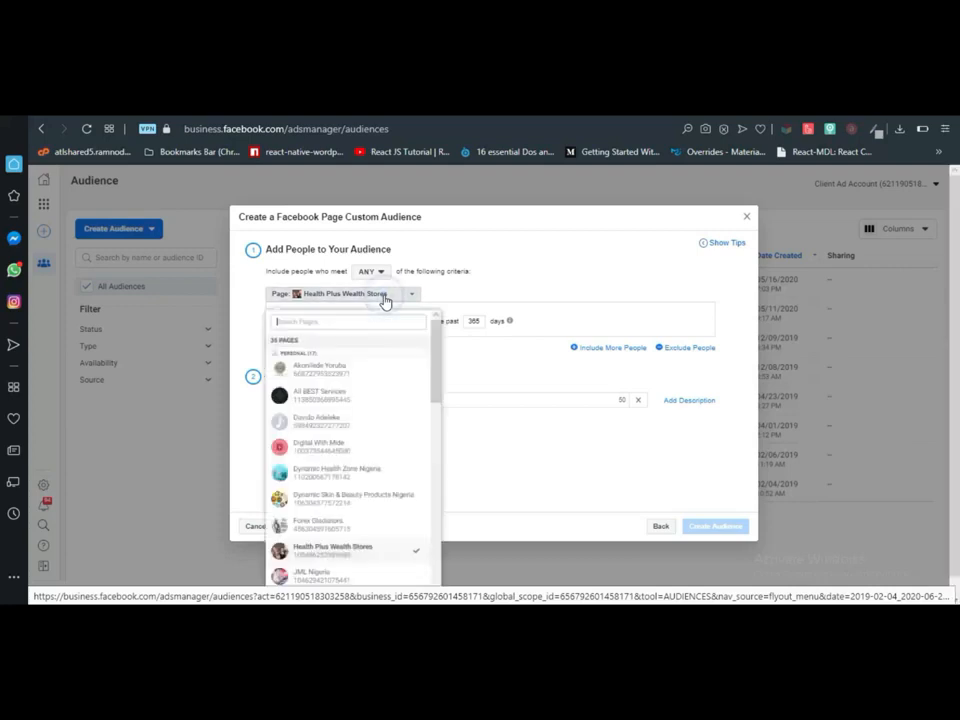
{"action": "left_click_drag", "start_coordinate": [432, 379], "coordinate": [418, 502]}
{"action": "scroll", "coordinate": [418, 502], "scroll_direction": "down", "scroll_amount": 1}
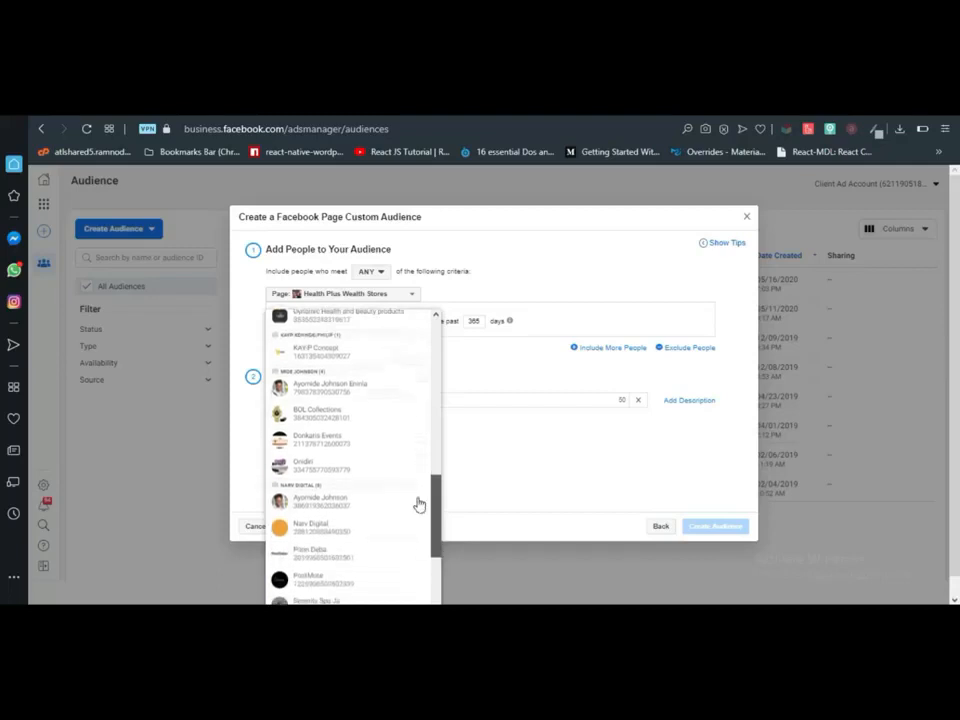
{"action": "left_click", "coordinate": [392, 506]}
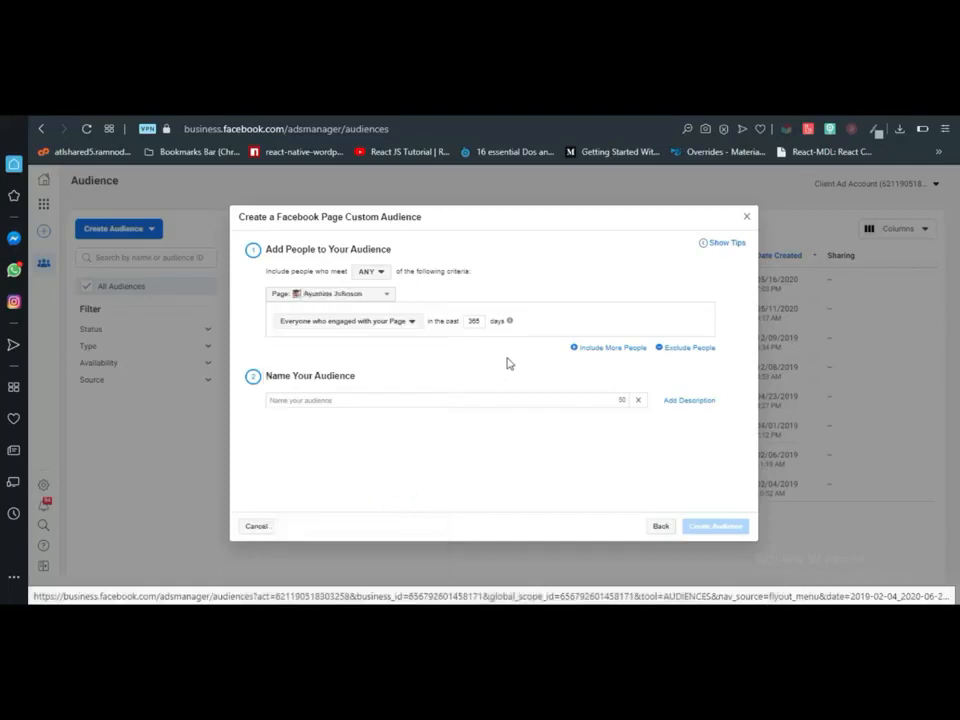
{"action": "left_click", "coordinate": [452, 294]}
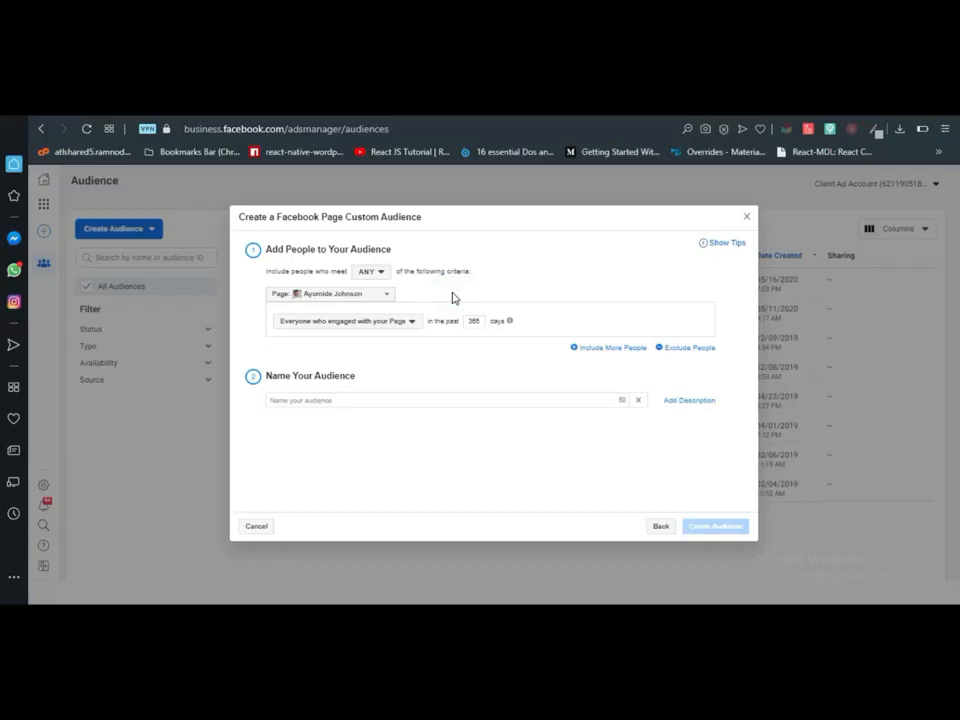
Set the engagement criterion to "People who clicked any call-to-action button".
{"action": "left_click", "coordinate": [400, 322]}
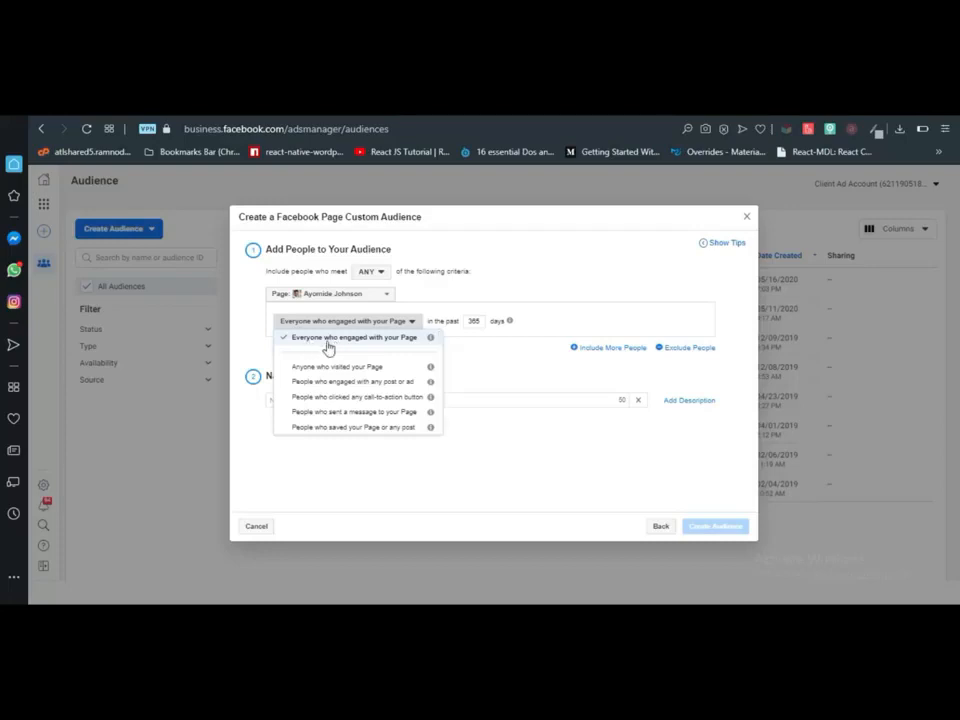
{"action": "mouse_move", "coordinate": [431, 340]}
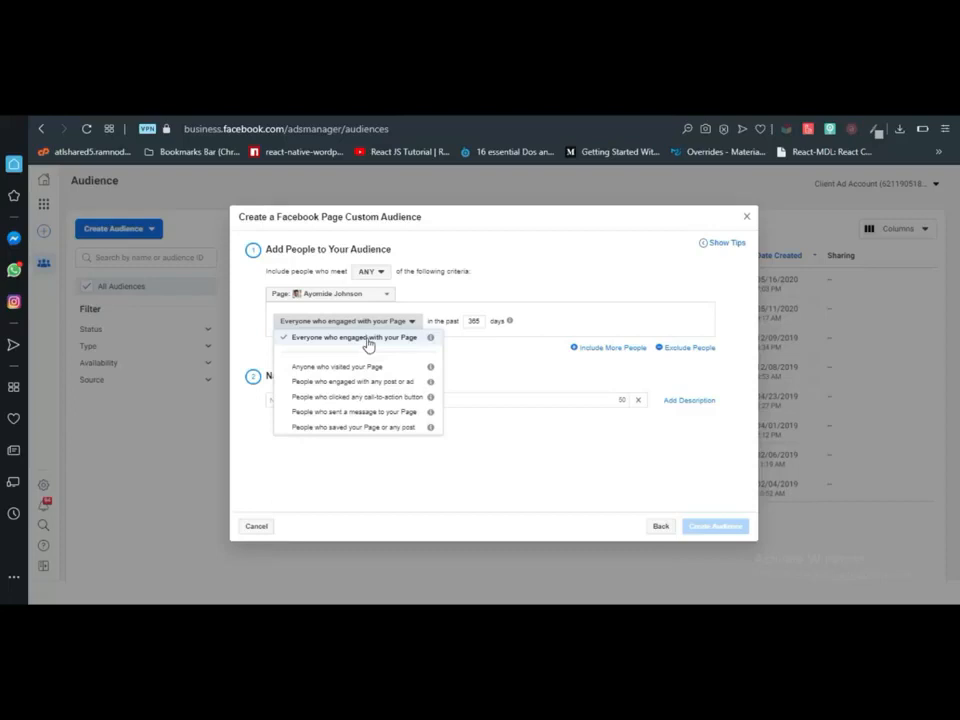
{"action": "left_click", "coordinate": [347, 398]}
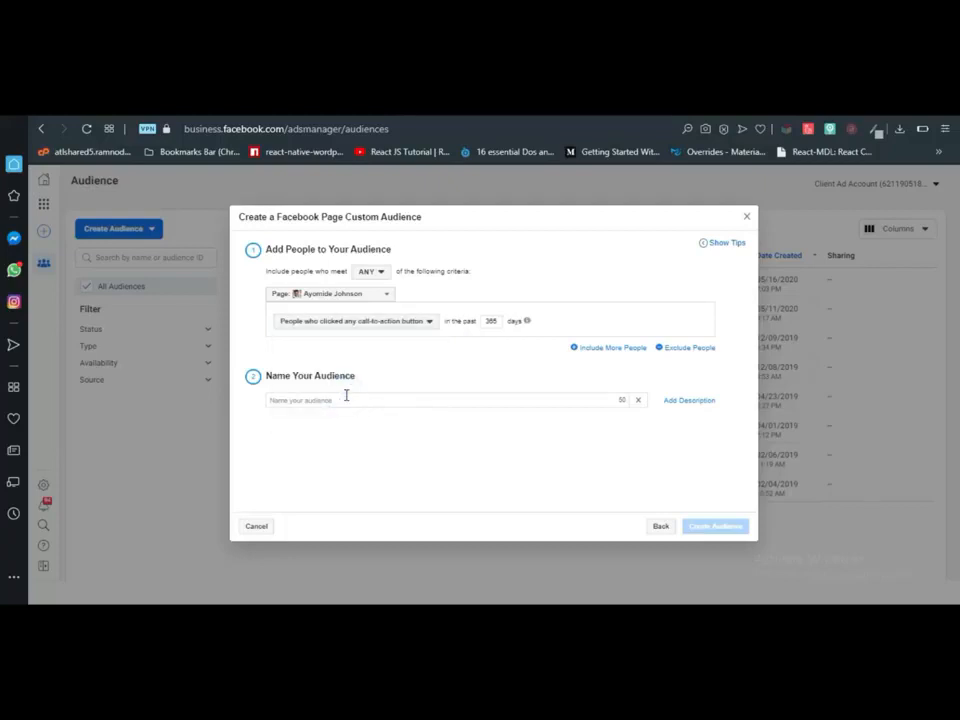
Set the time window of the call-to-action criterion to the past 30 days.
{"action": "left_click", "coordinate": [497, 318]}
{"action": "key", "text": "Tab"}
{"action": "key", "text": "Tab"}
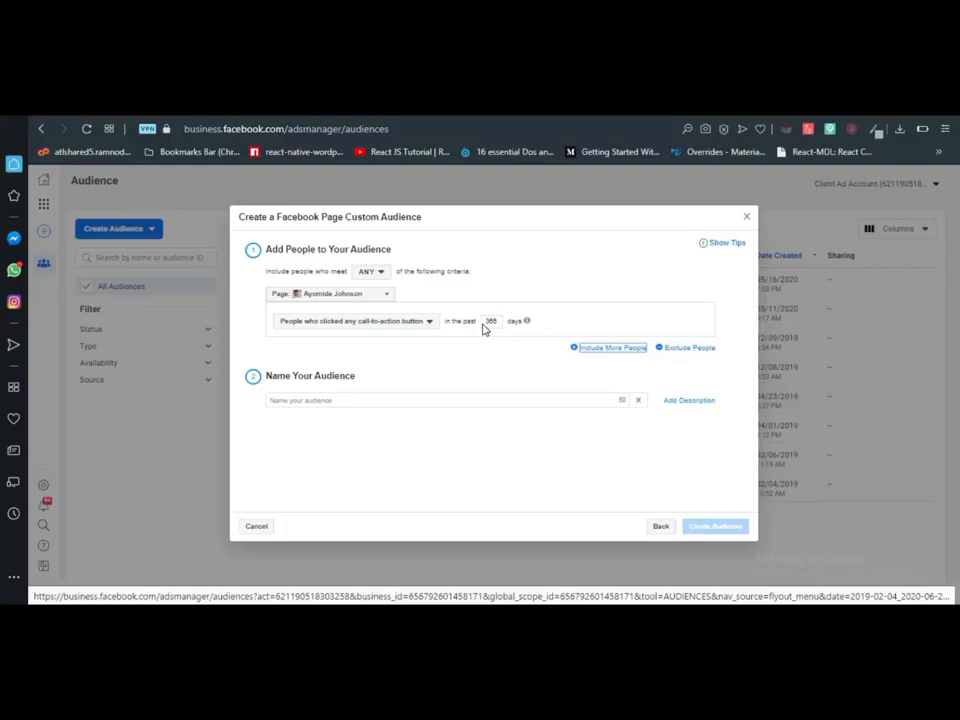
{"action": "double_click", "coordinate": [495, 321]}
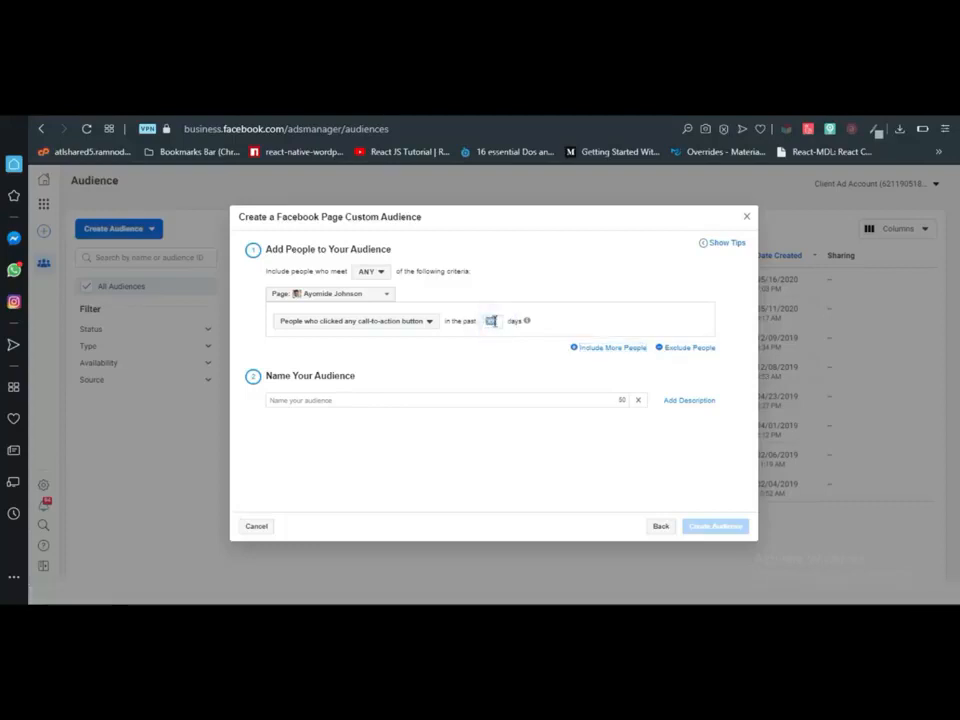
{"action": "key", "text": "BackSpace"}
{"action": "type", "text": "30"}
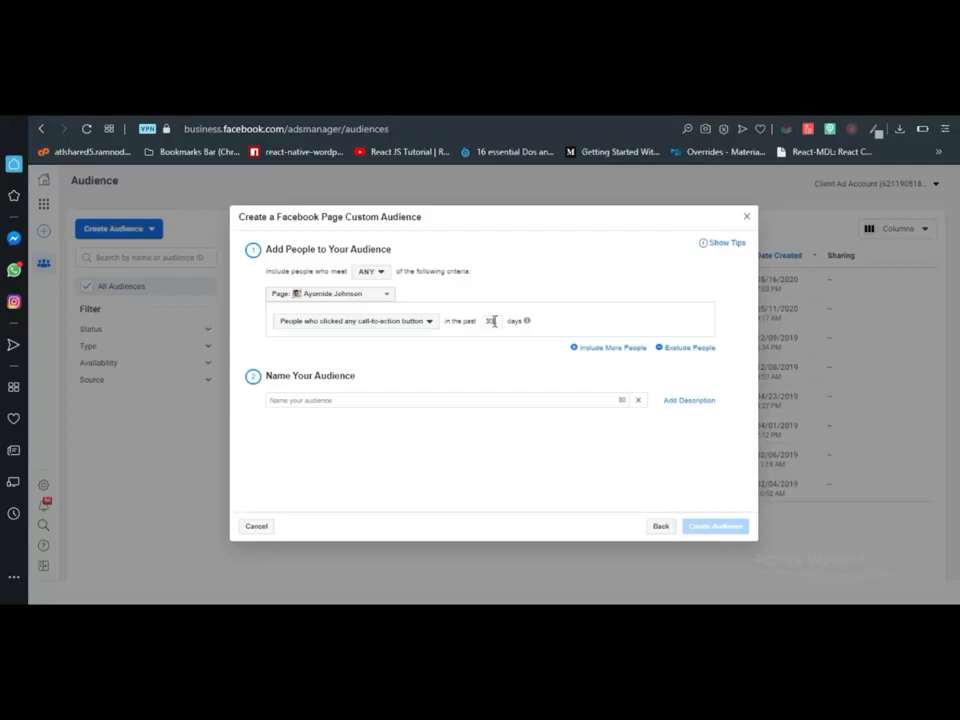
{"action": "left_click", "coordinate": [396, 400]}
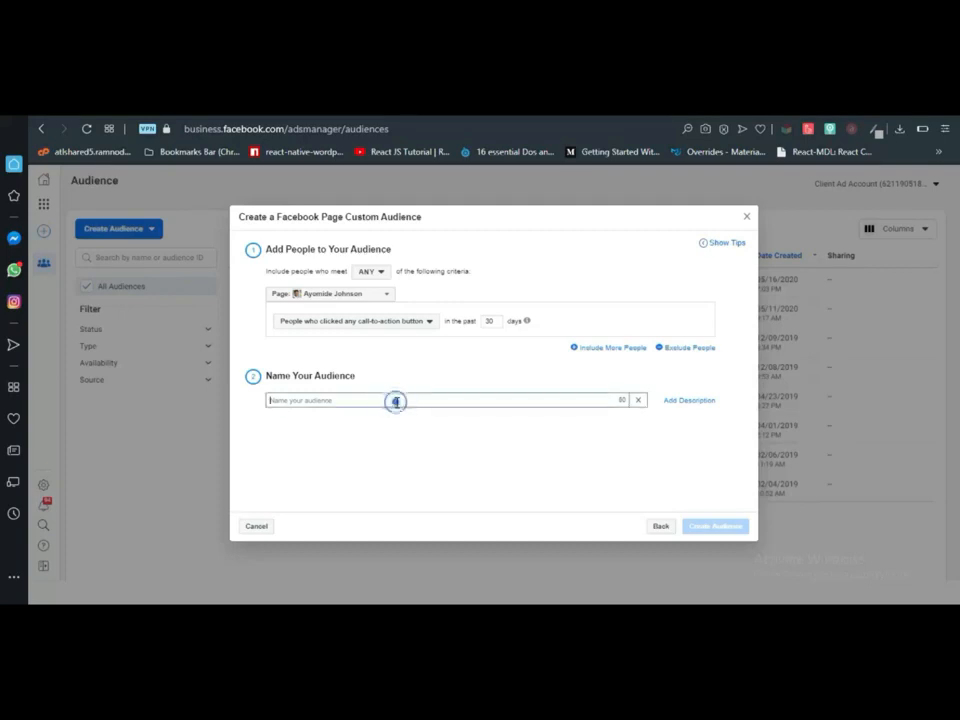
{"action": "left_click", "coordinate": [456, 374]}
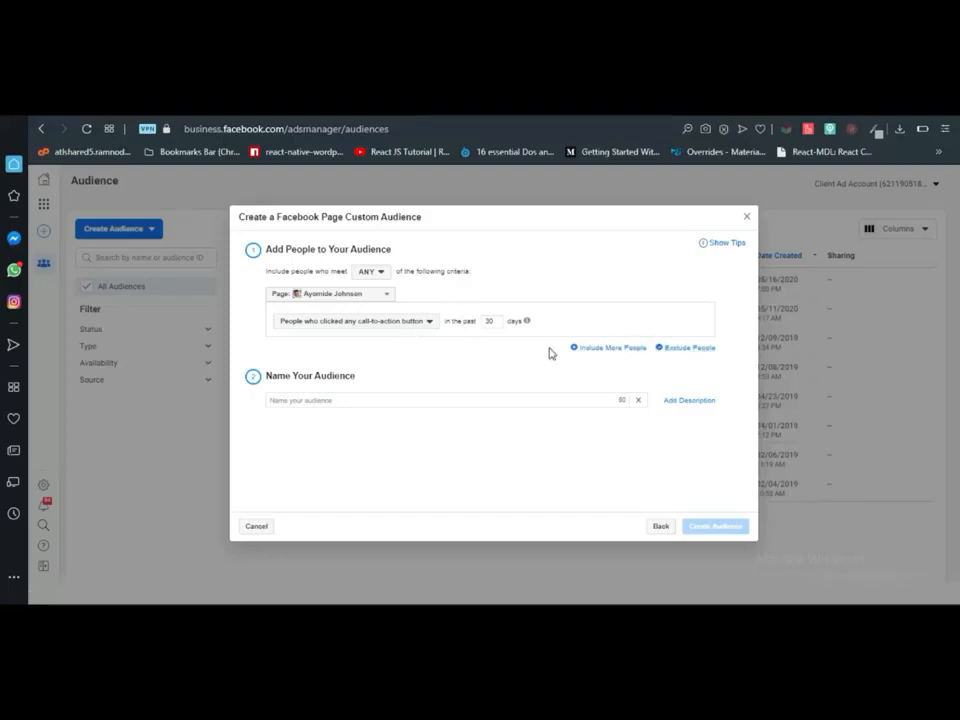
Include more people through a second criterion for the same Page, "People who sent a message to your Page".
{"action": "left_click", "coordinate": [410, 322]}
{"action": "left_click", "coordinate": [410, 322]}
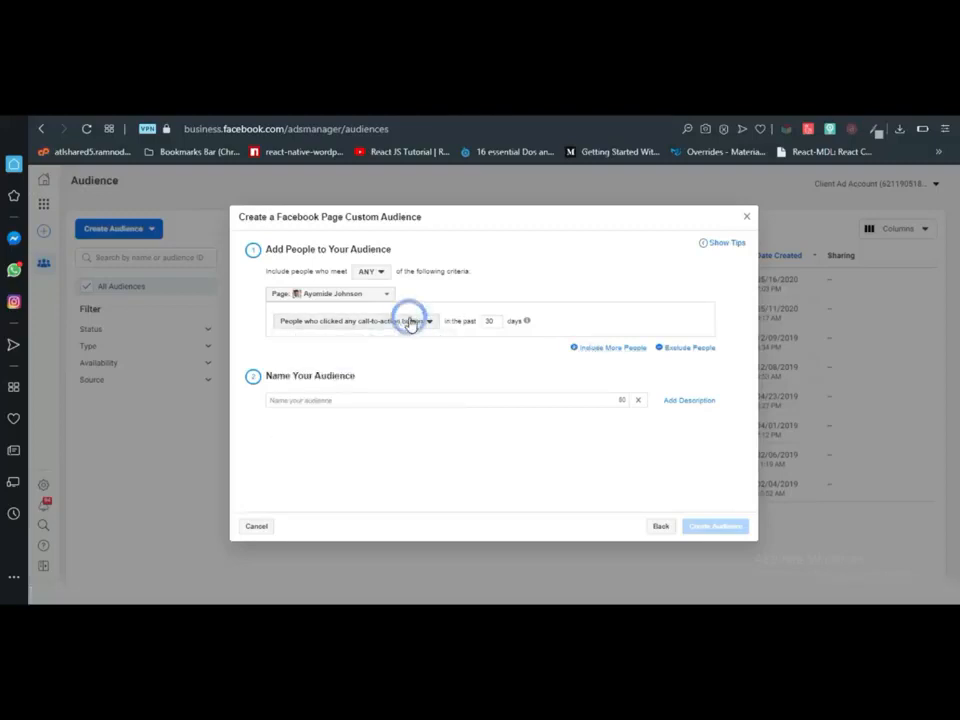
{"action": "left_click", "coordinate": [592, 350]}
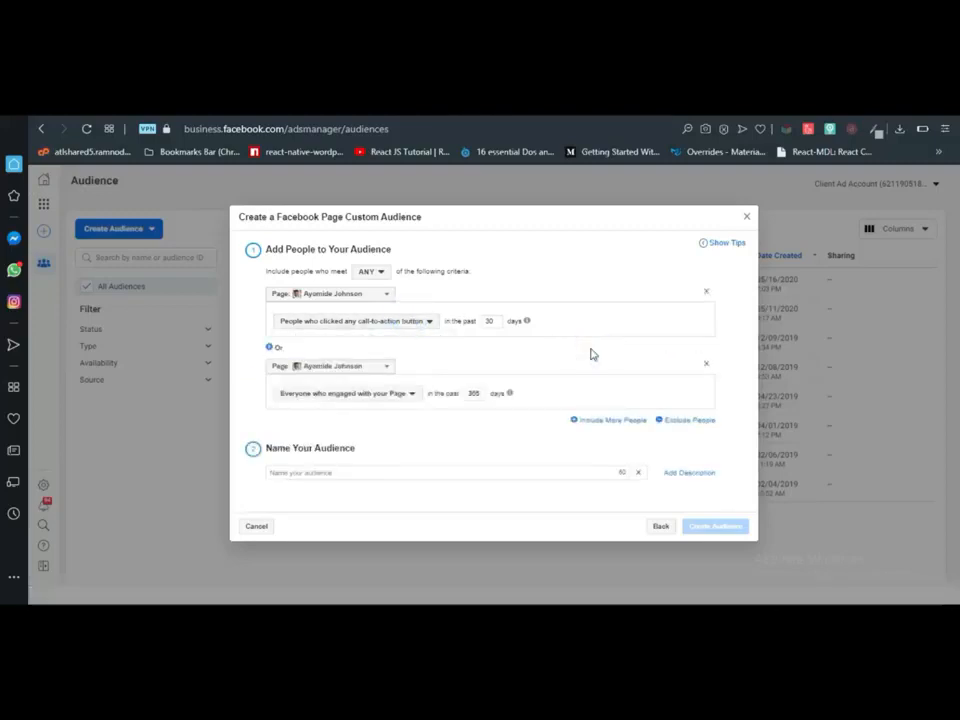
{"action": "left_click", "coordinate": [382, 400]}
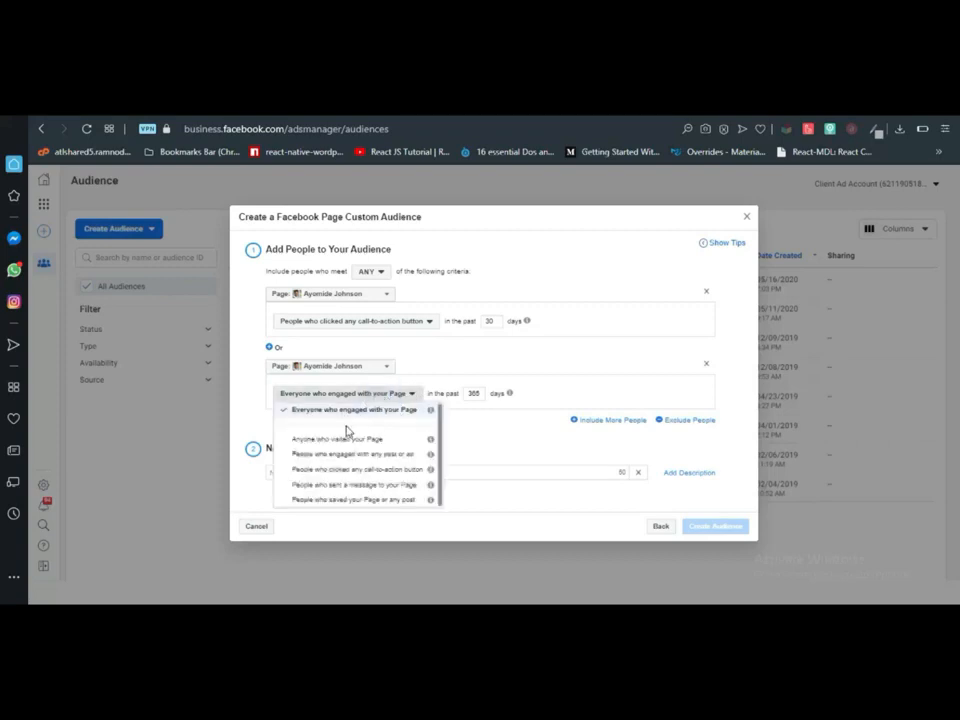
{"action": "left_click", "coordinate": [361, 485]}
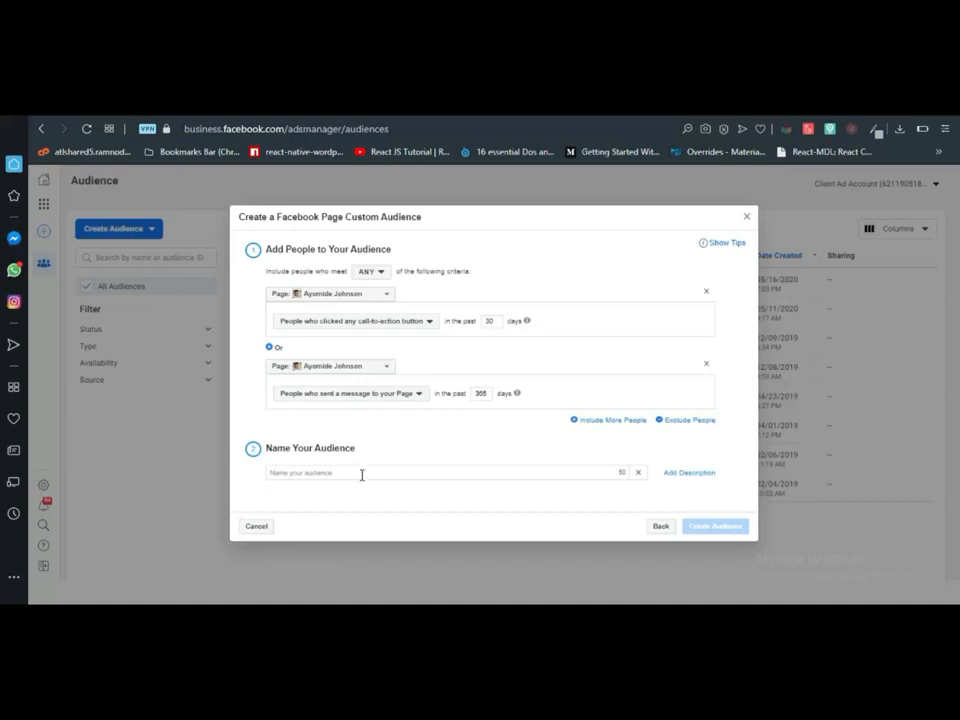
Name the audience "Clicked Page Custom Audience", create it and return to the audience list.
{"action": "left_click", "coordinate": [362, 474]}
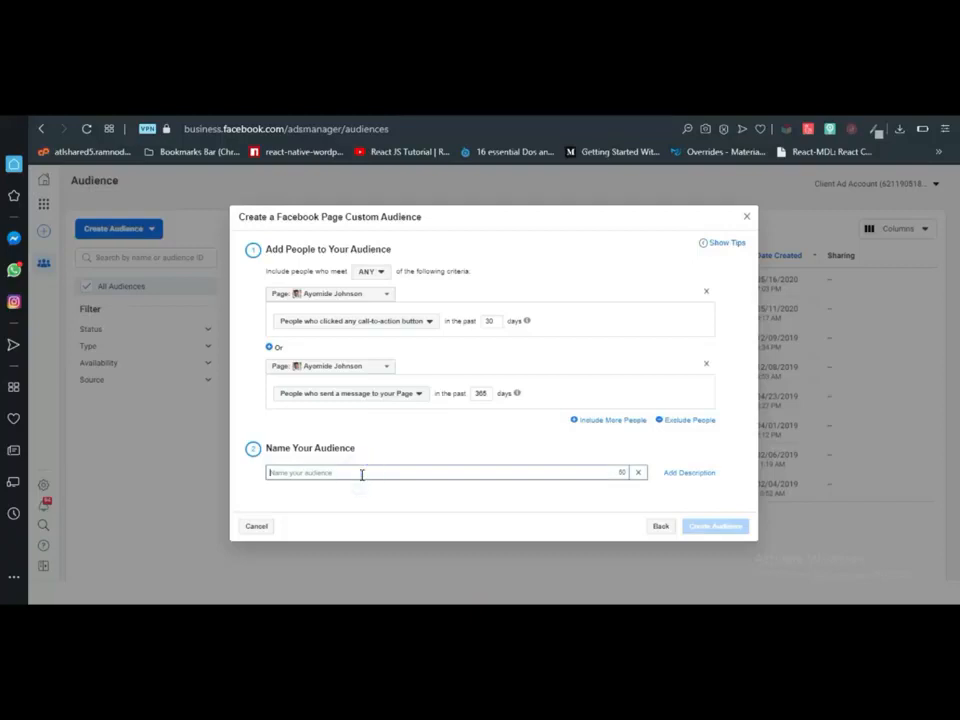
{"action": "type", "text": "C"}
{"action": "key", "text": "BackSpace"}
{"action": "type", "text": "Clicked Page Custom Audience"}
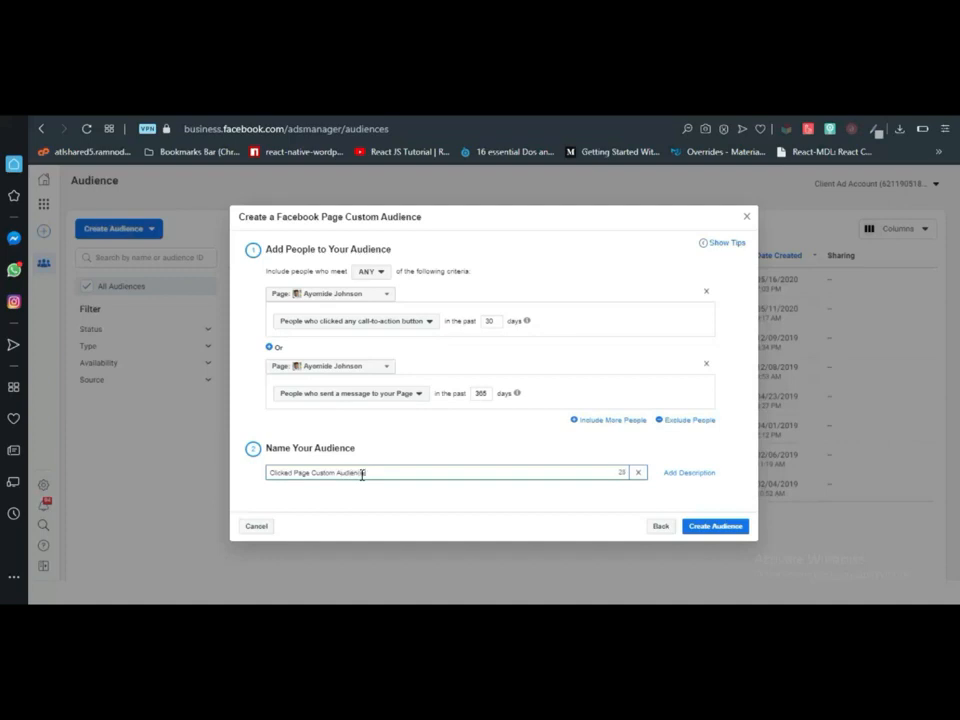
{"action": "left_click", "coordinate": [366, 489]}
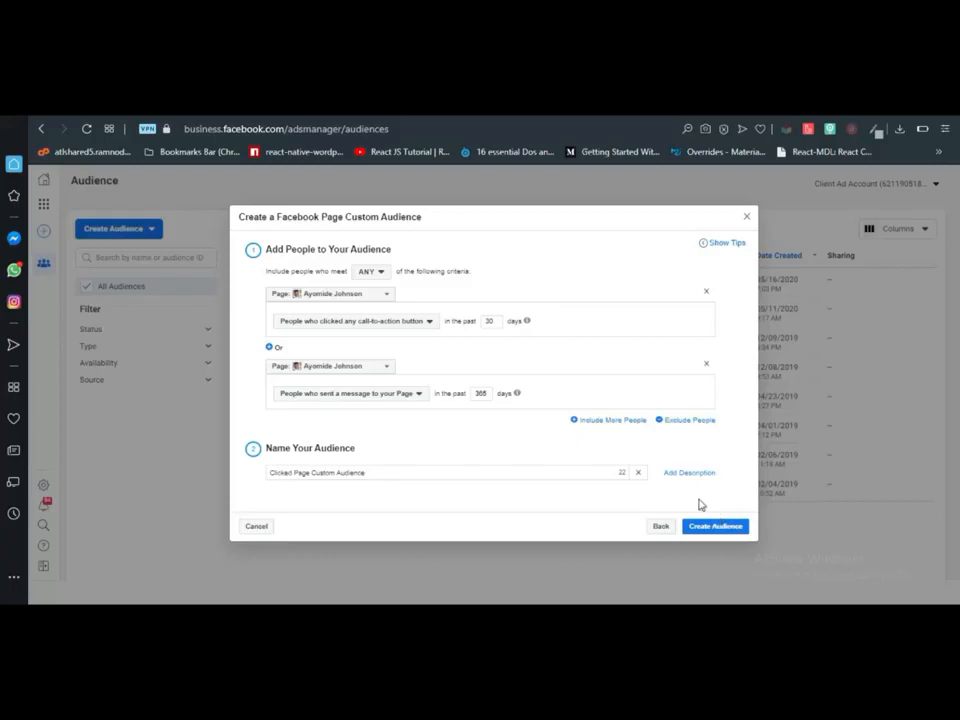
{"action": "left_click", "coordinate": [720, 530]}
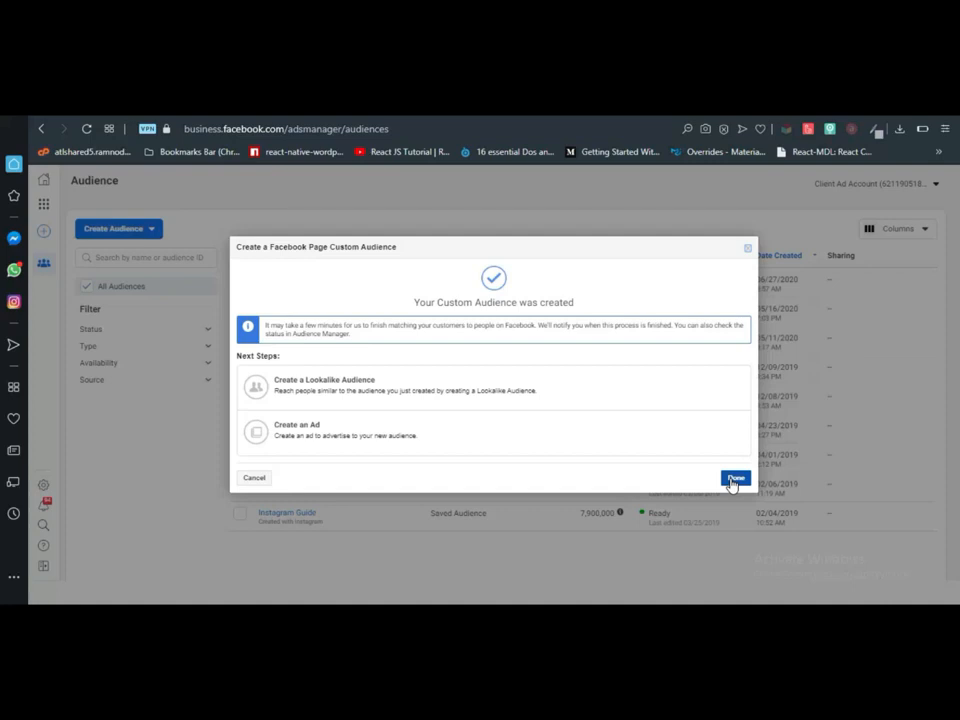
{"action": "left_click", "coordinate": [733, 480]}
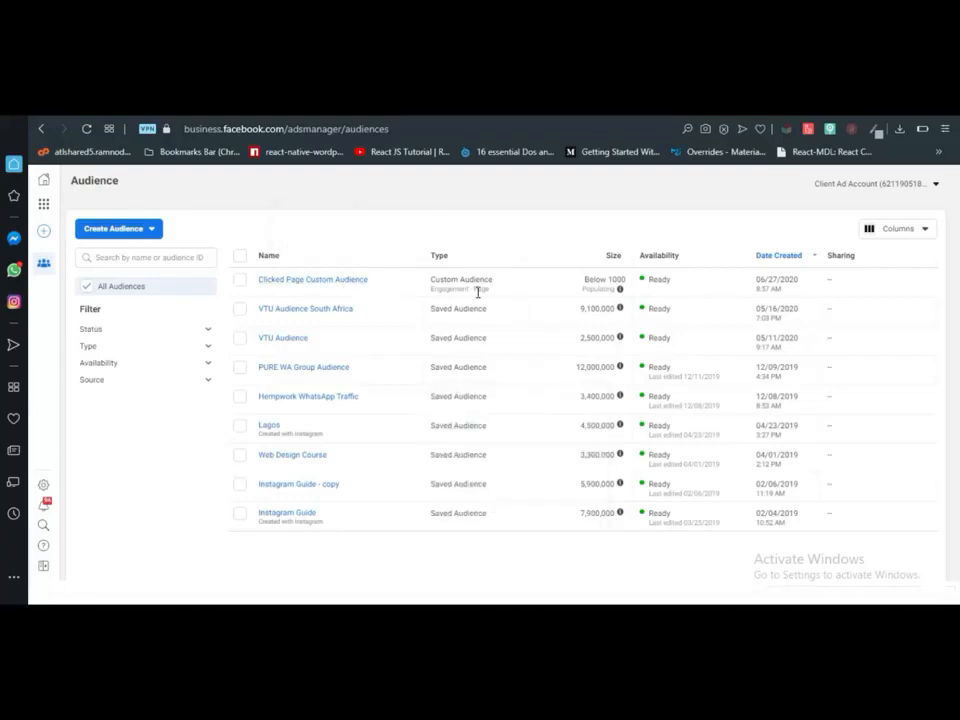
{"action": "mouse_move", "coordinate": [619, 292]}
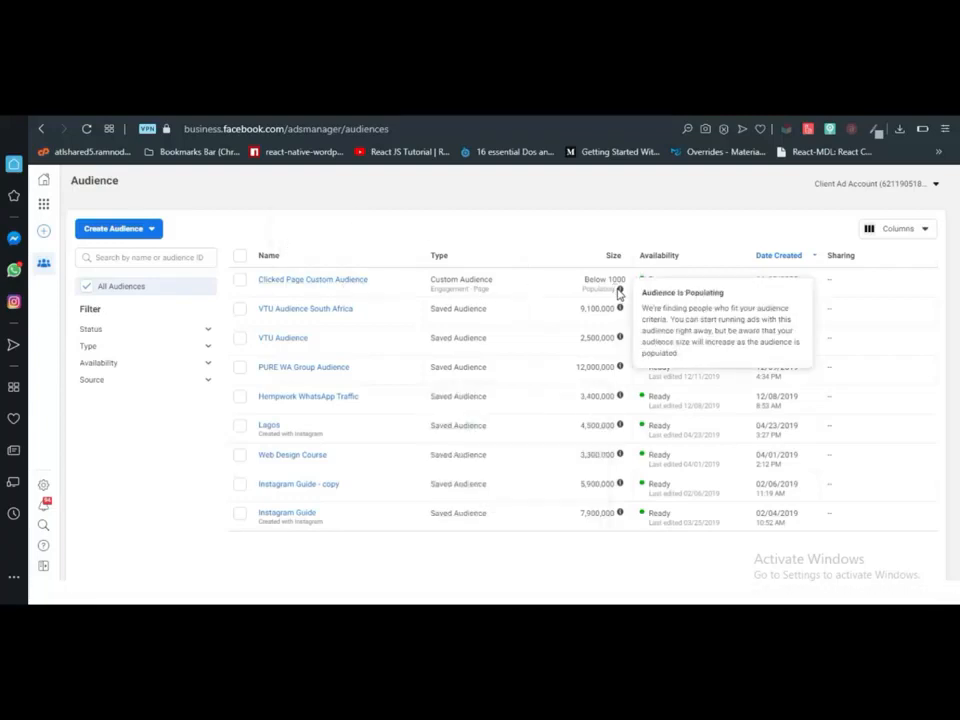